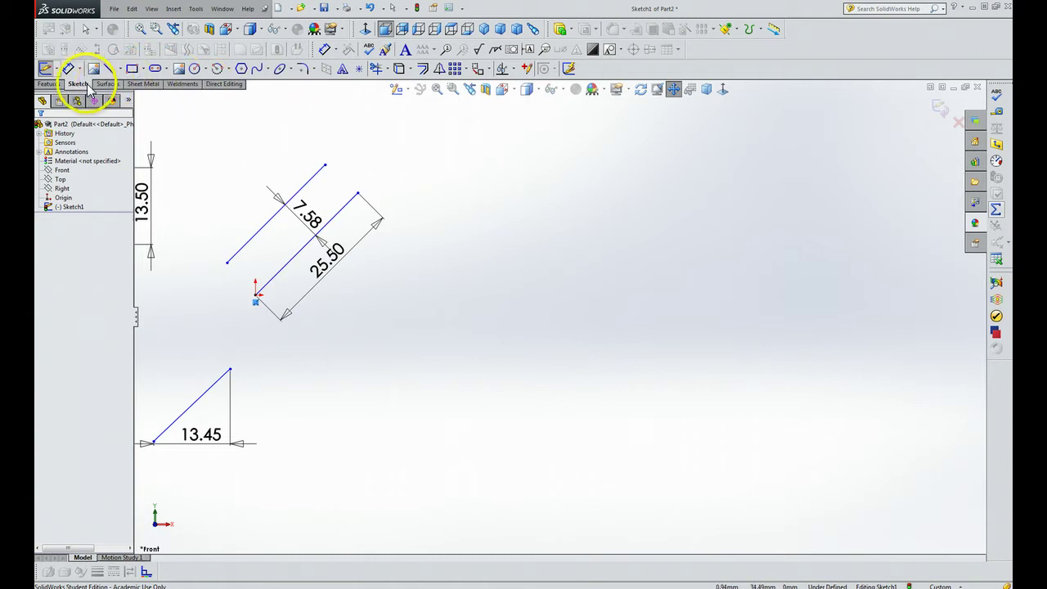
# - Sketch a vertical line about 21.6 mm long in empty space and a circle of about 7.3 mm radius beside it
pyautogui.click(109, 69)
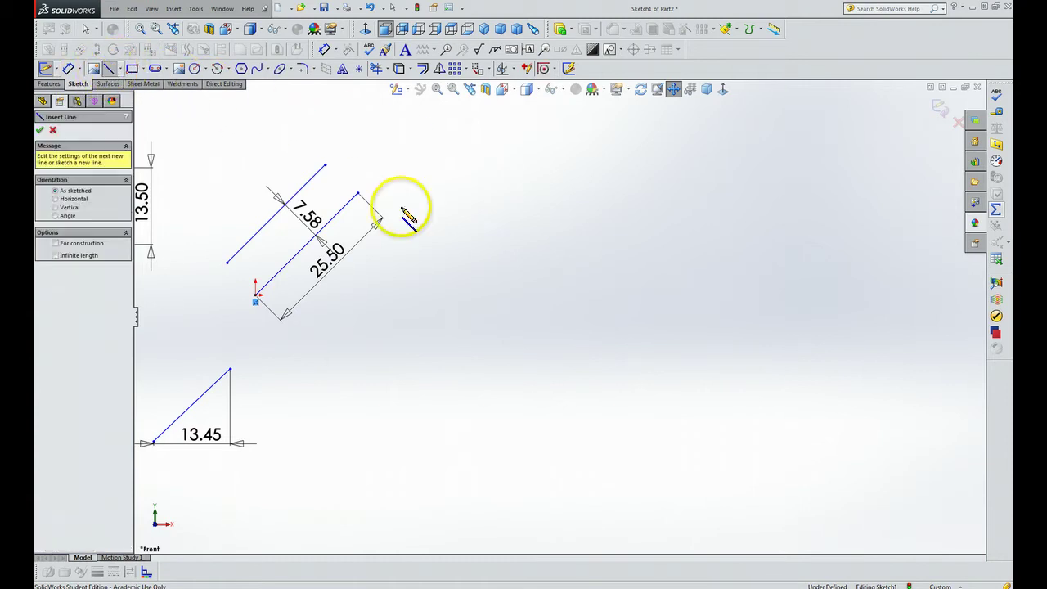
pyautogui.click(598, 231)
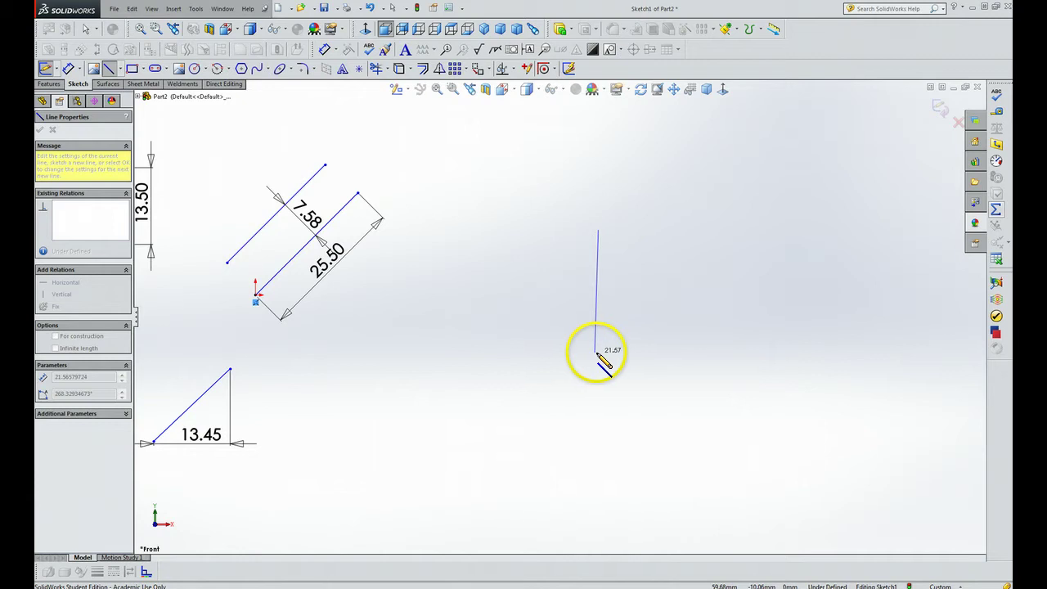
pyautogui.click(598, 353)
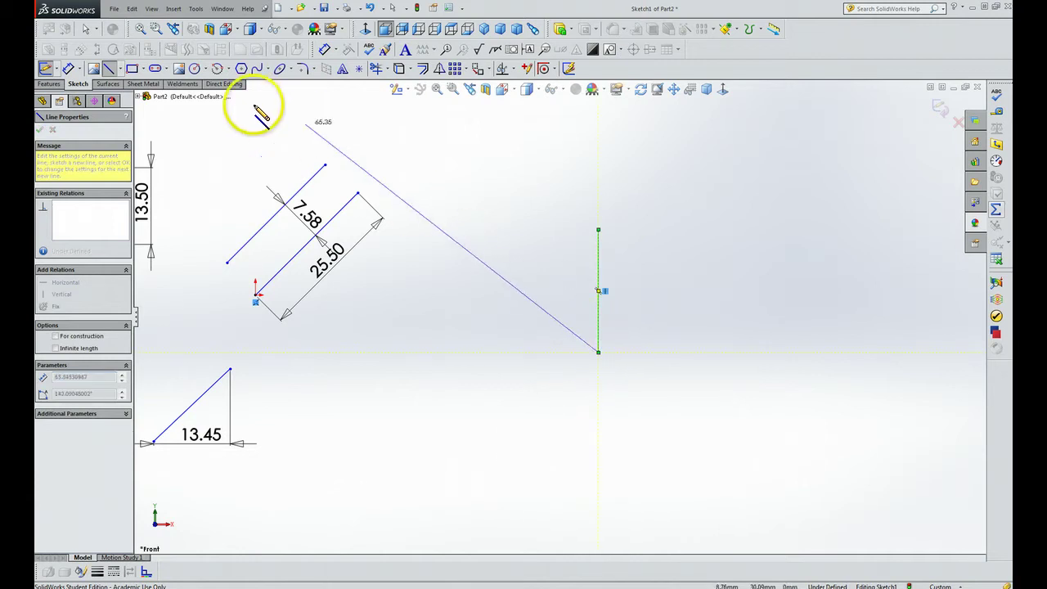
pyautogui.click(206, 70)
pyautogui.click(211, 83)
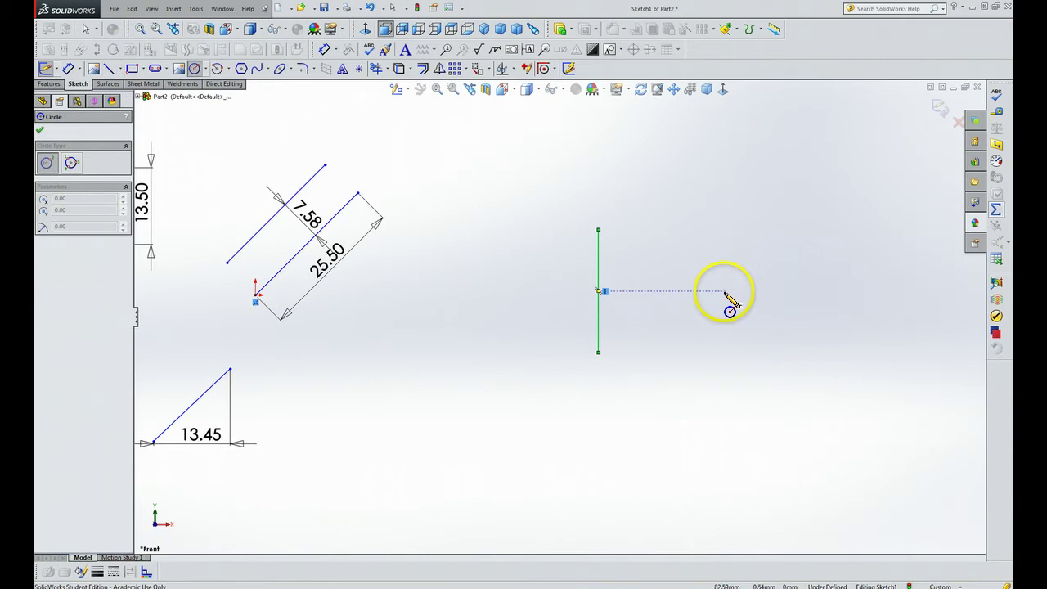
pyautogui.moveTo(725, 292); pyautogui.dragTo(751, 324)
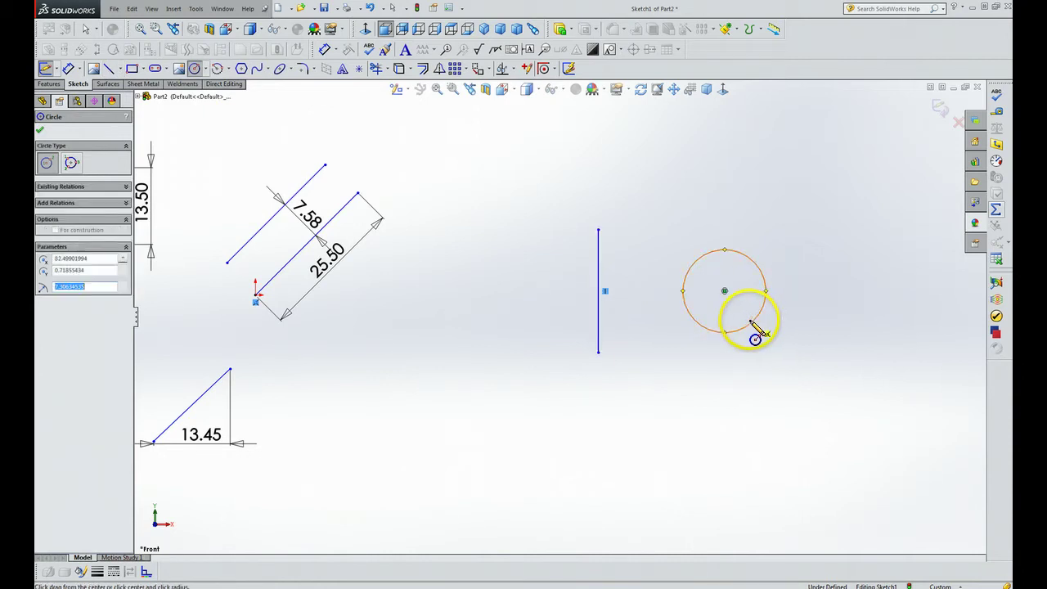
# - Dimension the horizontal distance from the vertical line to the circle's center and set it to 25 mm
pyautogui.rightClick(750, 323)
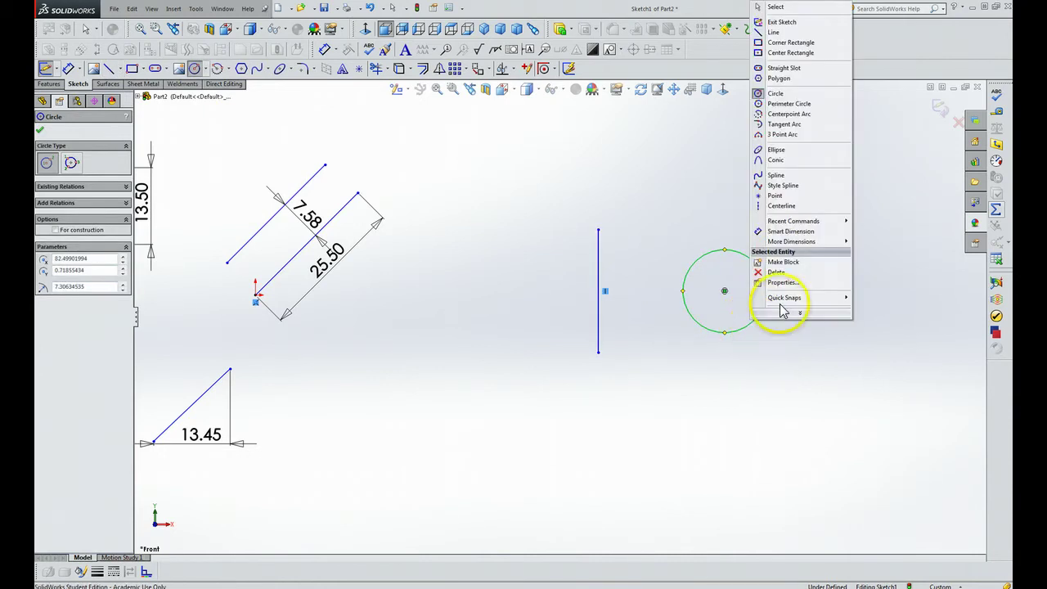
pyautogui.click(786, 232)
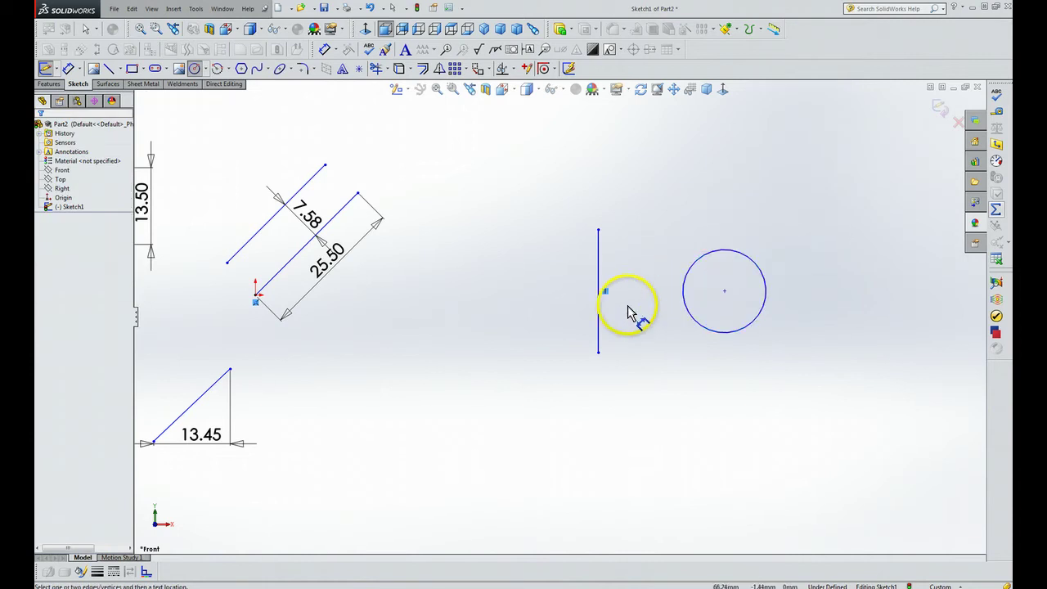
pyautogui.click(599, 309)
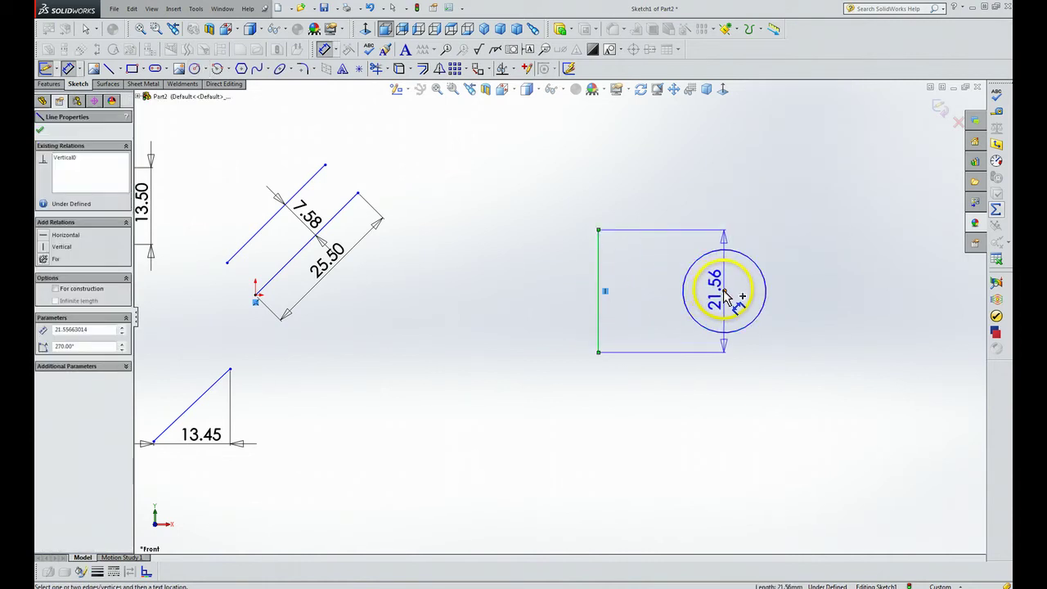
pyautogui.click(724, 290)
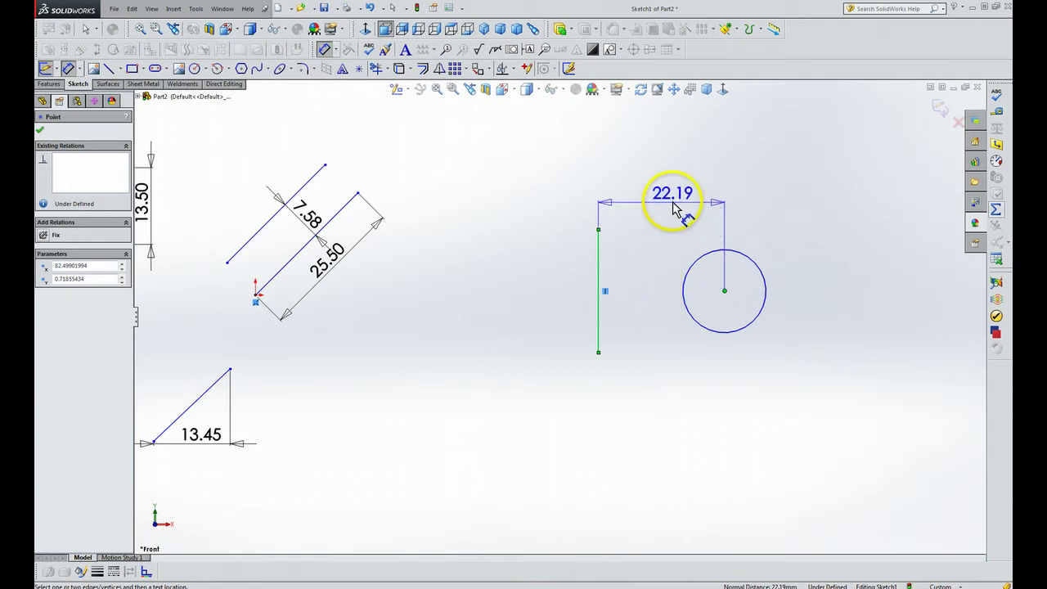
pyautogui.click(671, 201)
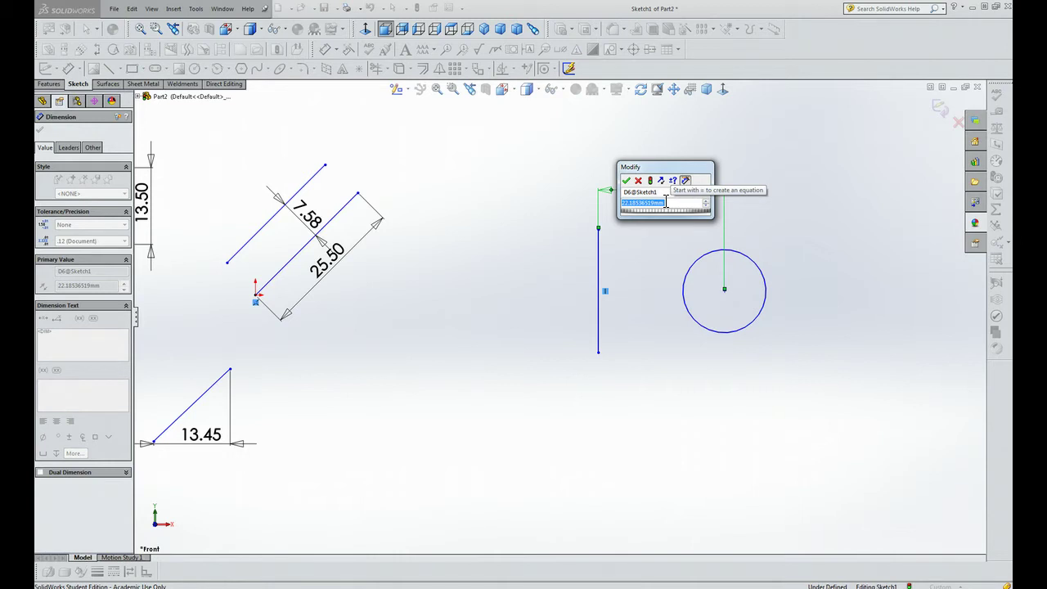
pyautogui.moveTo(665, 202)
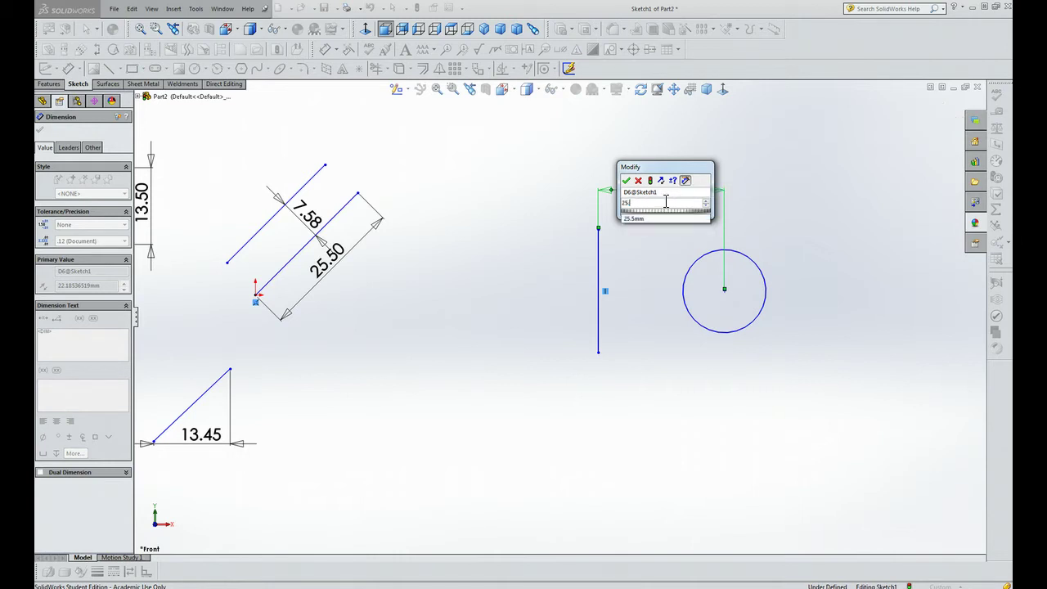
pyautogui.press('Return')
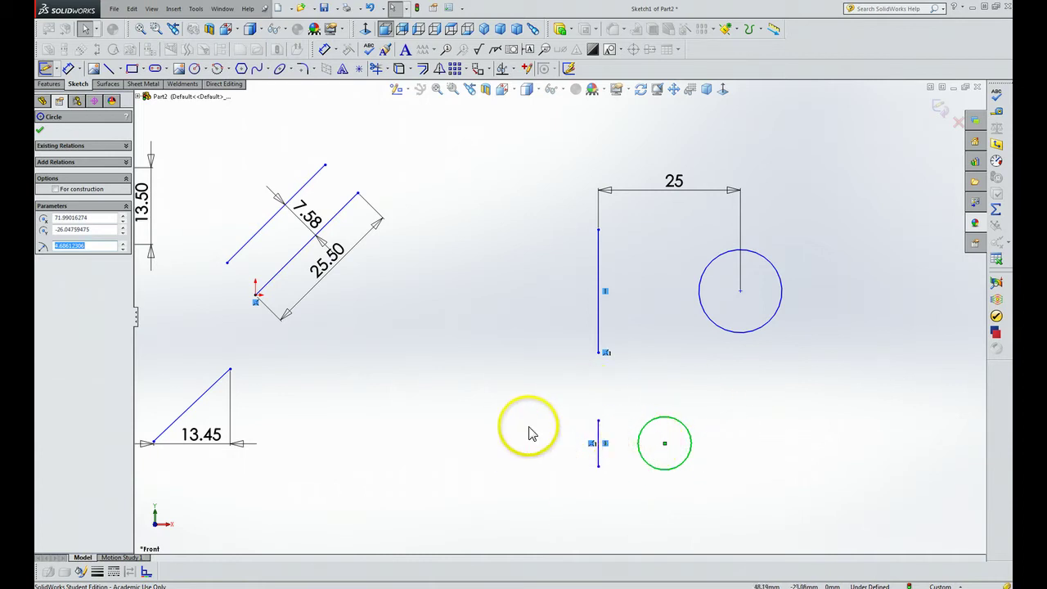
# - Dimension the horizontal distance between the short lower line and the small circle next to it as 14.25 mm
pyautogui.click(69, 70)
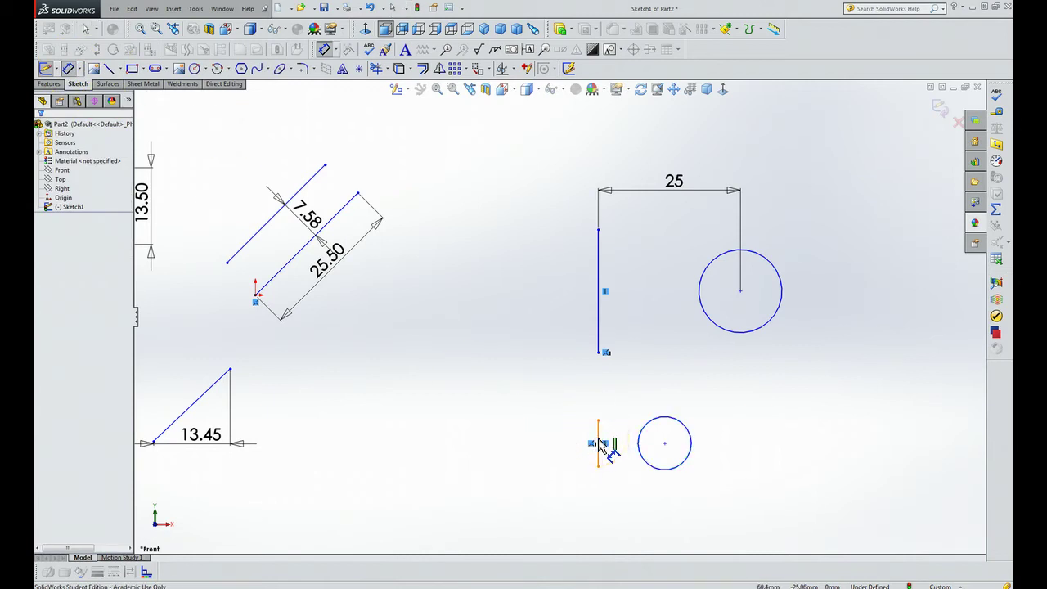
pyautogui.click(599, 444)
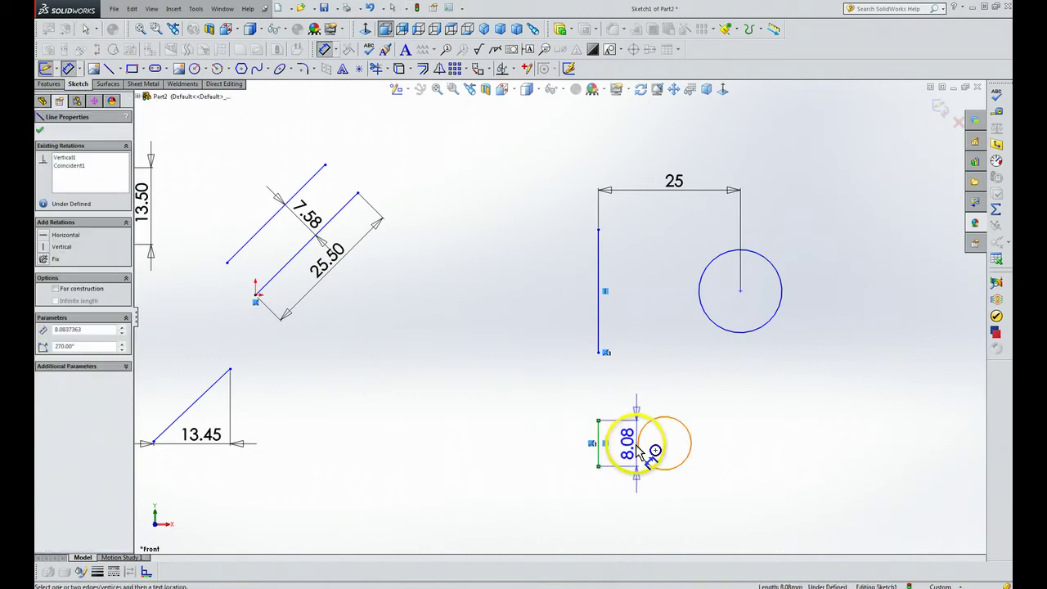
pyautogui.click(641, 452)
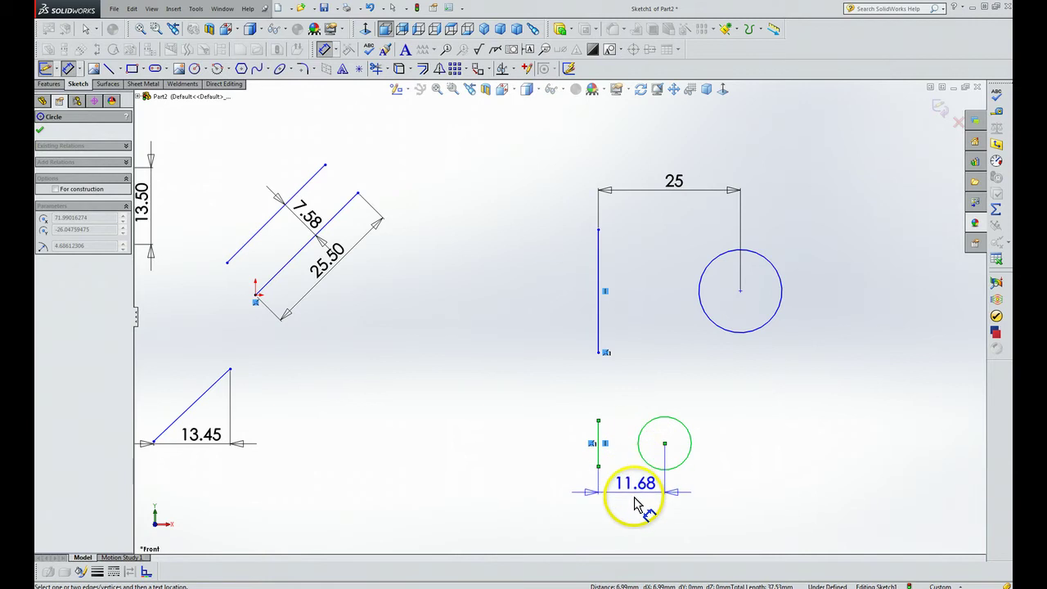
pyautogui.click(635, 503)
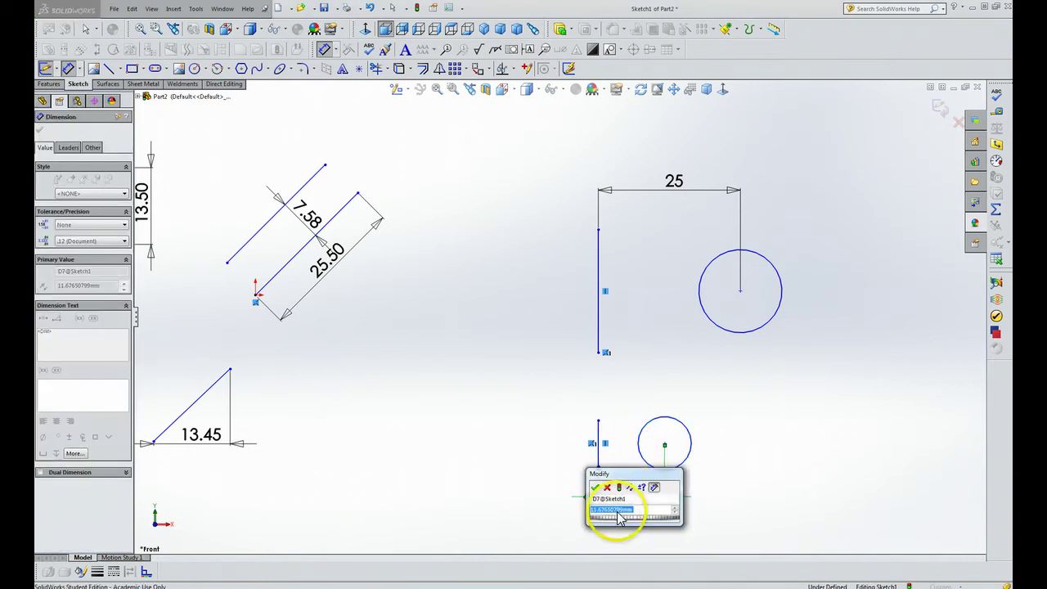
pyautogui.click(620, 508)
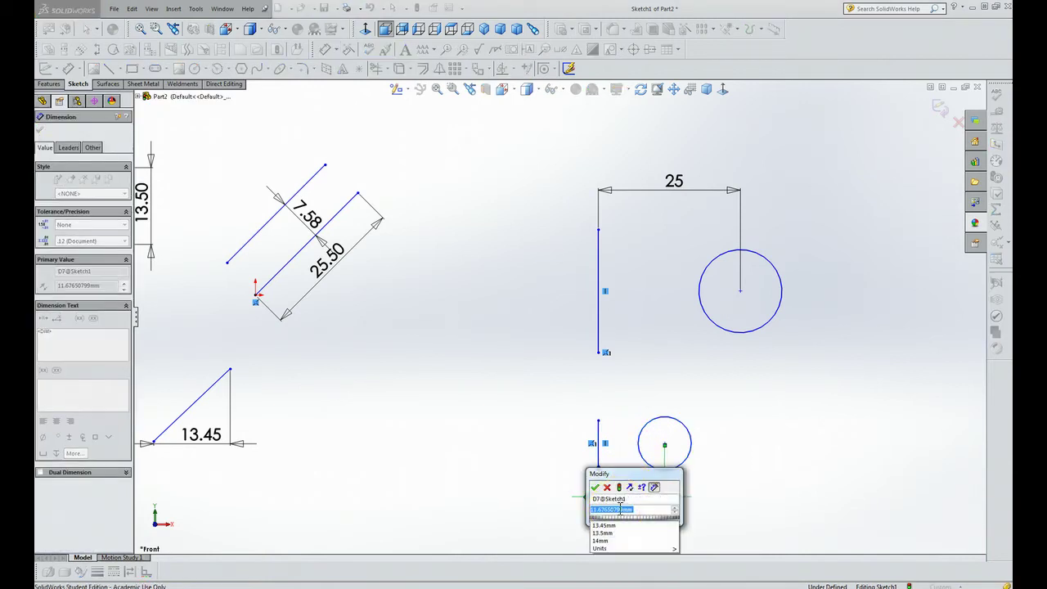
pyautogui.write('14.25')
pyautogui.press('Return')
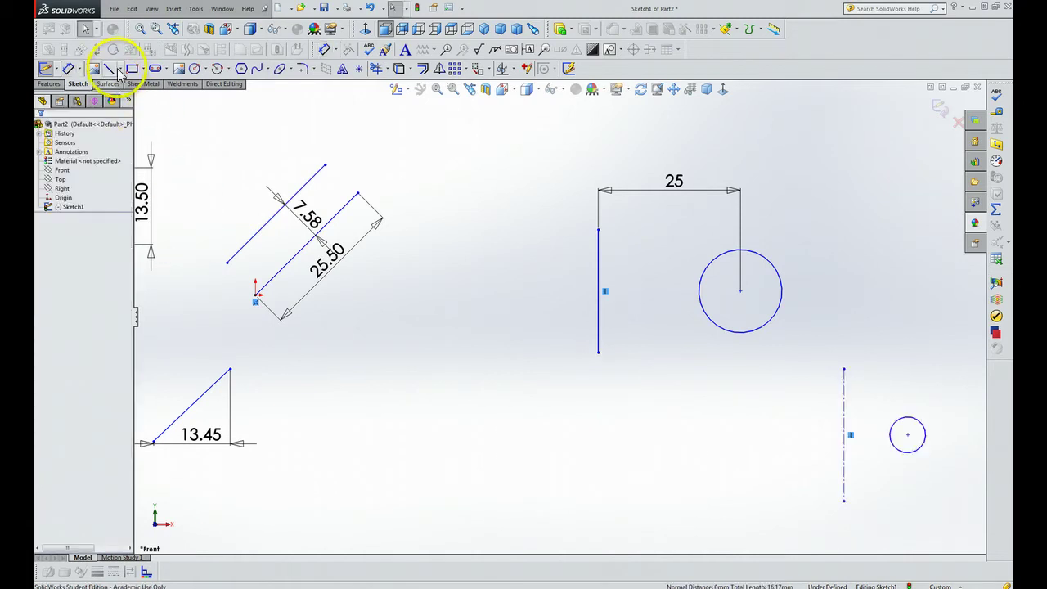
# - Sketch a vertical centerline about 13.5 mm long below the solid vertical line and a circle of about 5 mm radius beside it
pyautogui.click(122, 72)
pyautogui.click(121, 93)
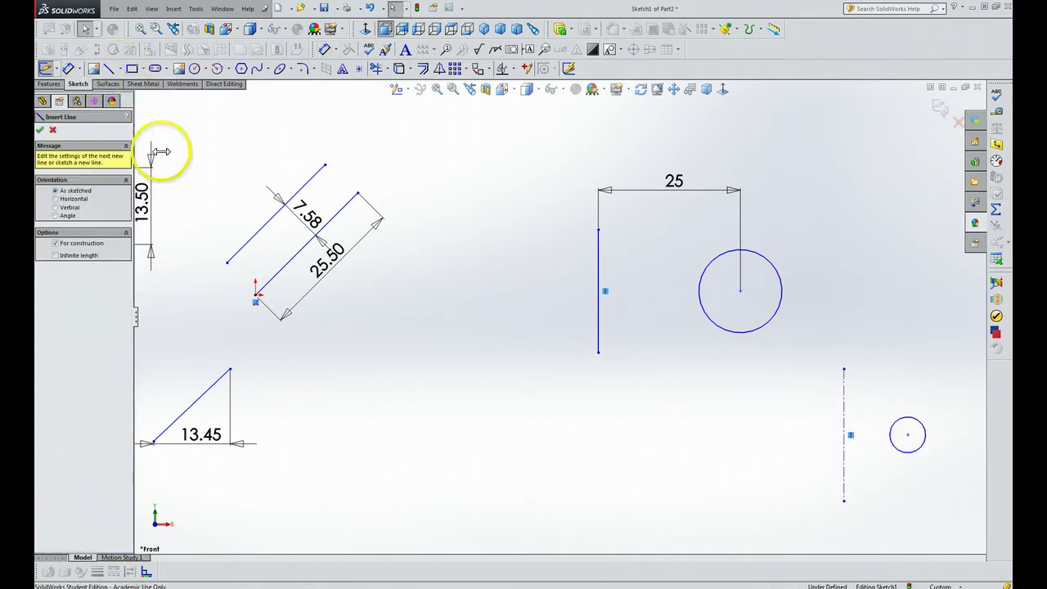
pyautogui.click(597, 417)
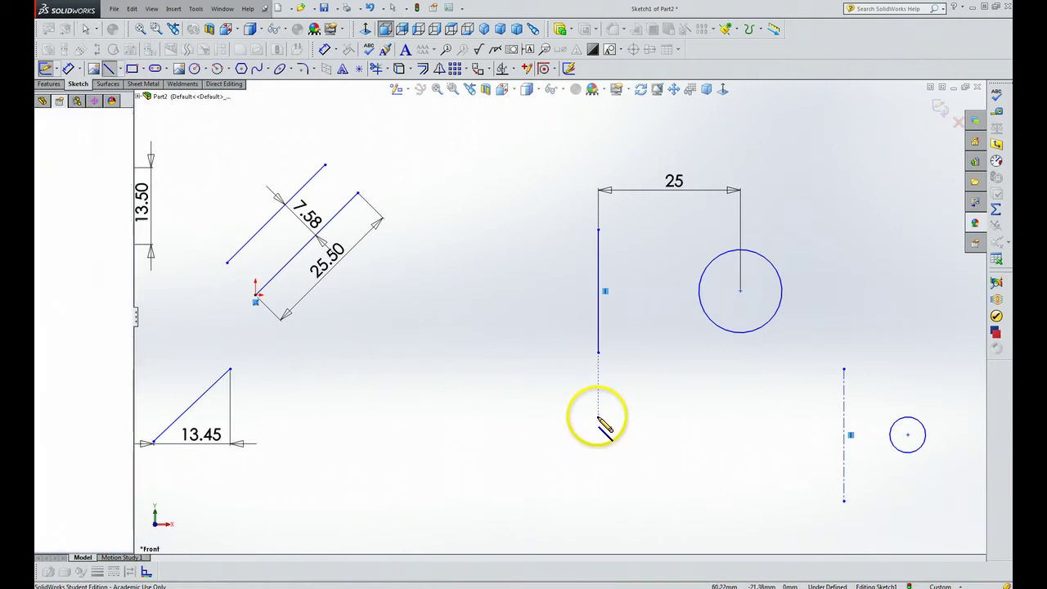
pyautogui.click(599, 493)
pyautogui.rightClick(599, 476)
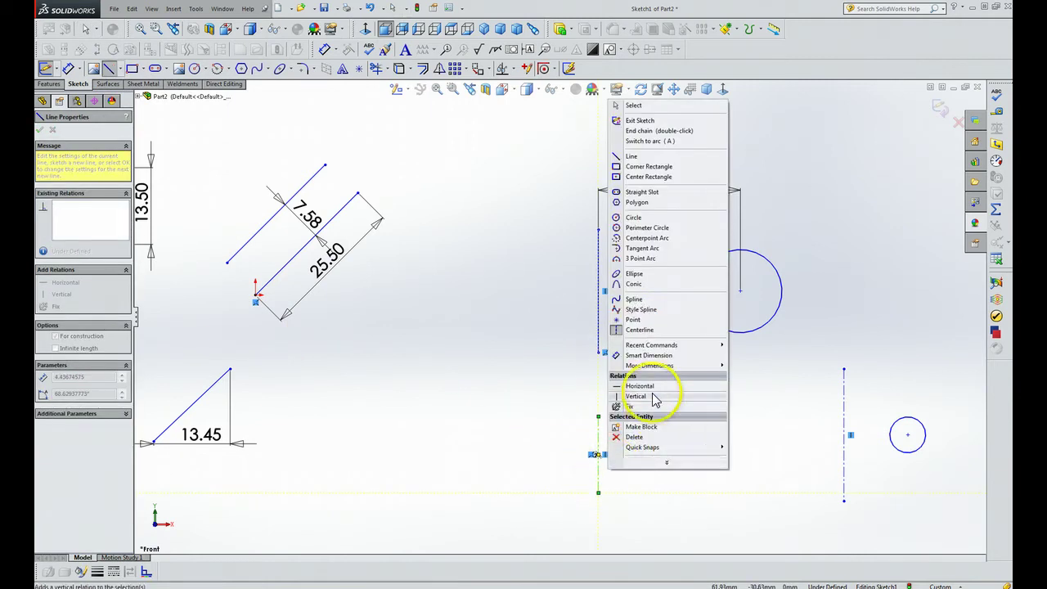
pyautogui.click(646, 216)
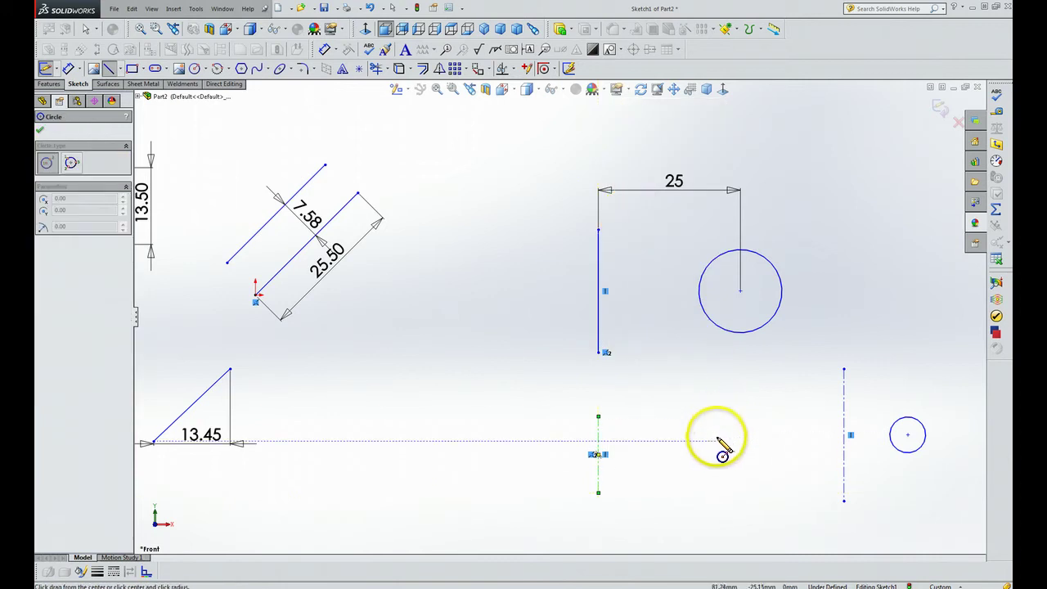
pyautogui.moveTo(717, 442); pyautogui.dragTo(729, 468)
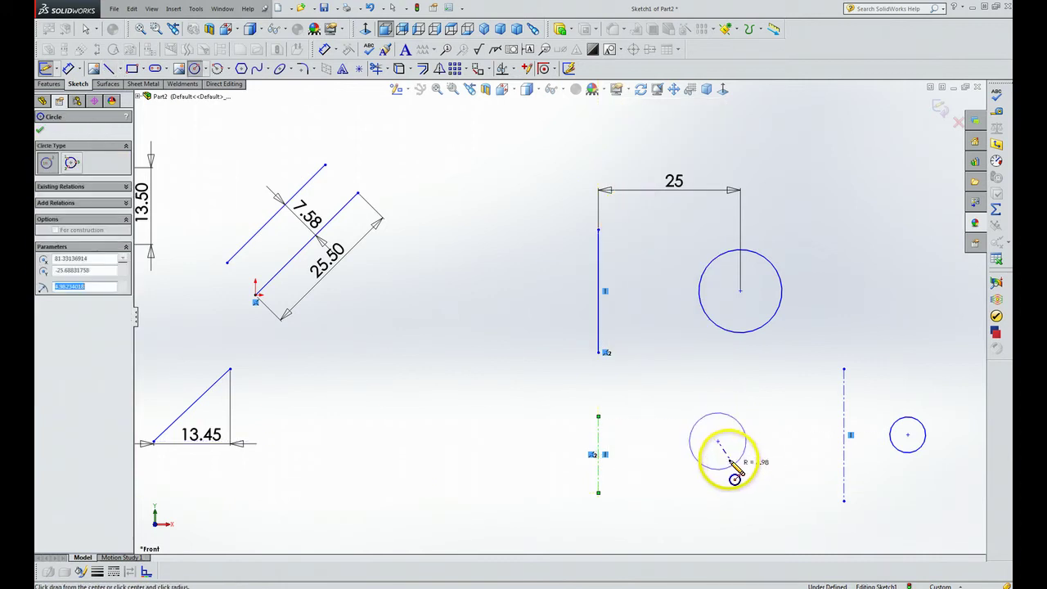
# - Dimension the distance from the new centerline to the center of its adjacent circle and set it to 25 mm
pyautogui.rightClick(730, 471)
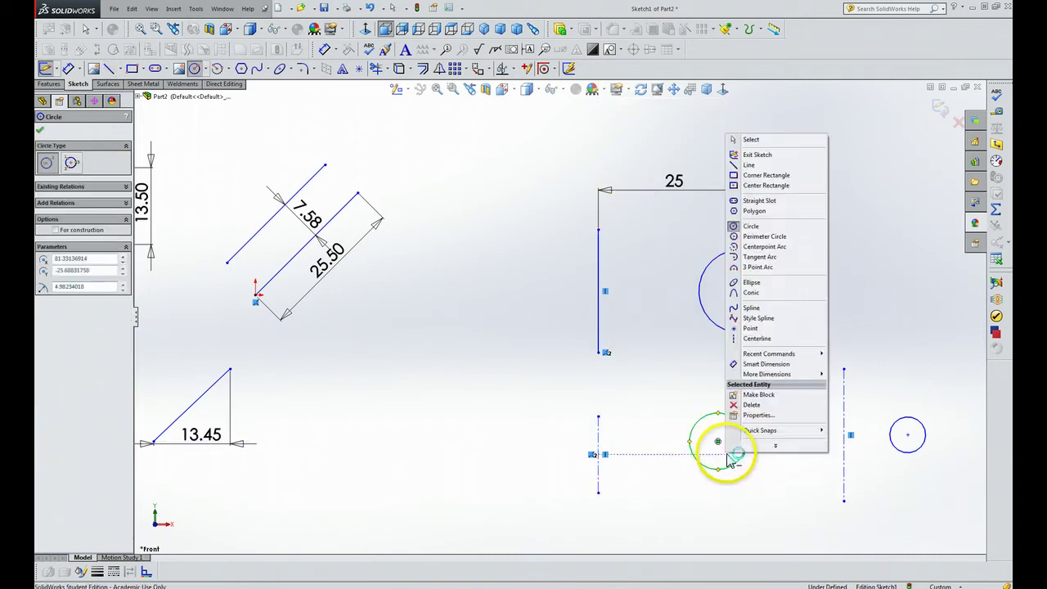
pyautogui.click(761, 364)
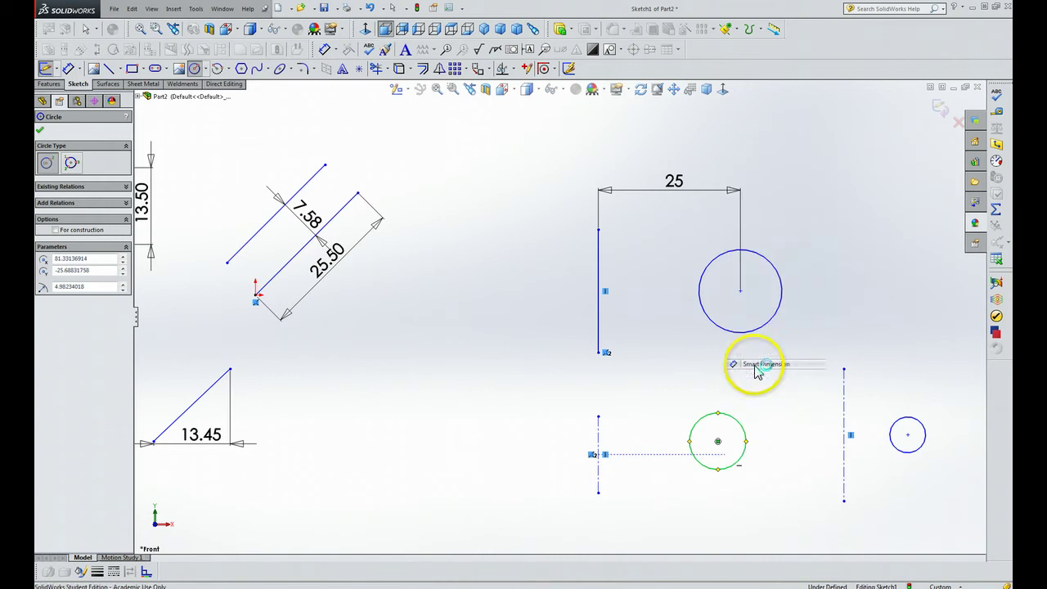
pyautogui.click(599, 456)
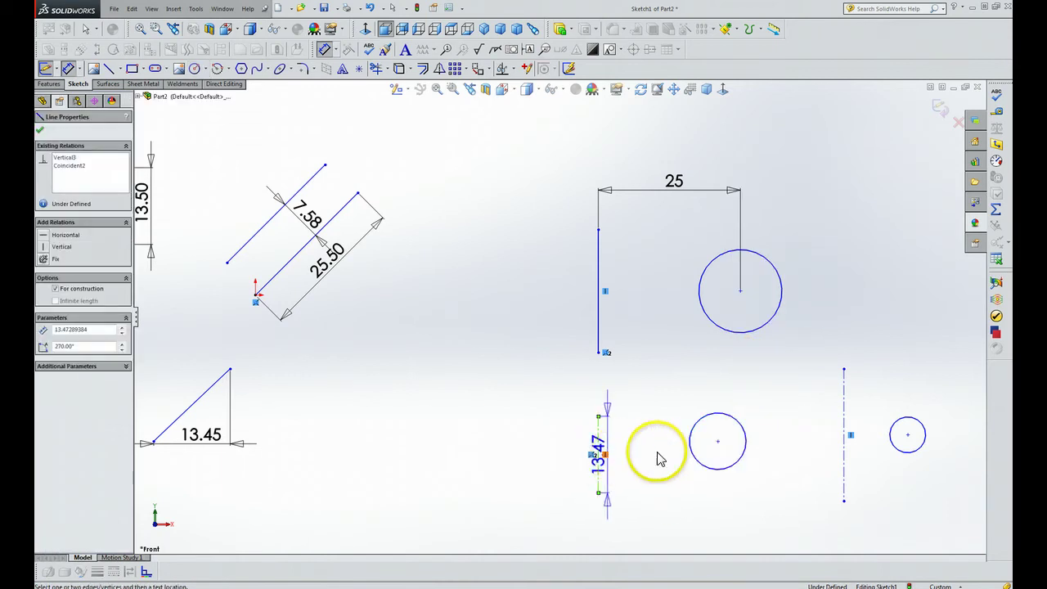
pyautogui.click(718, 443)
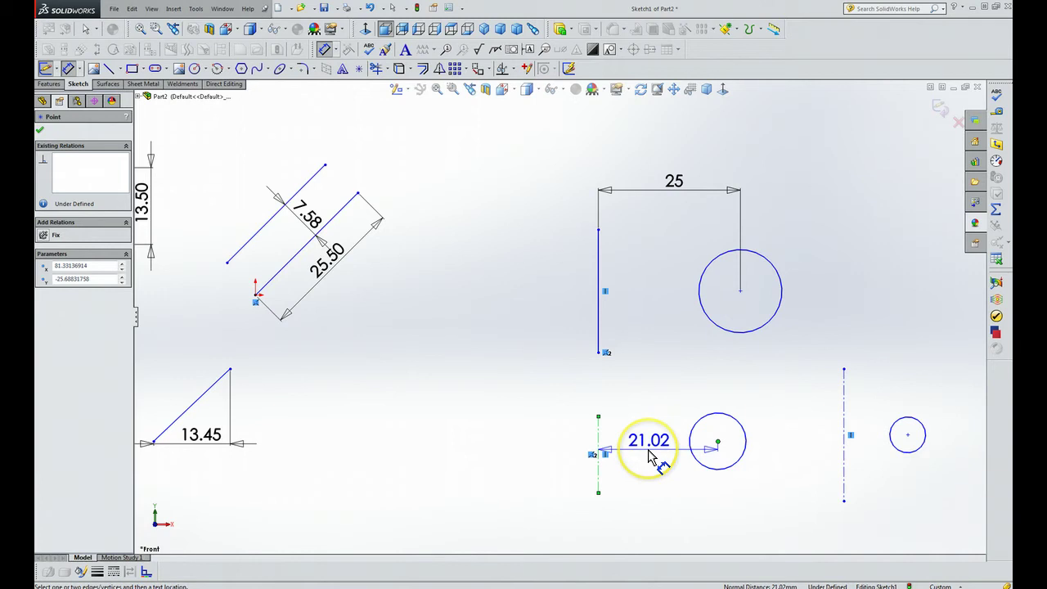
pyautogui.click(651, 457)
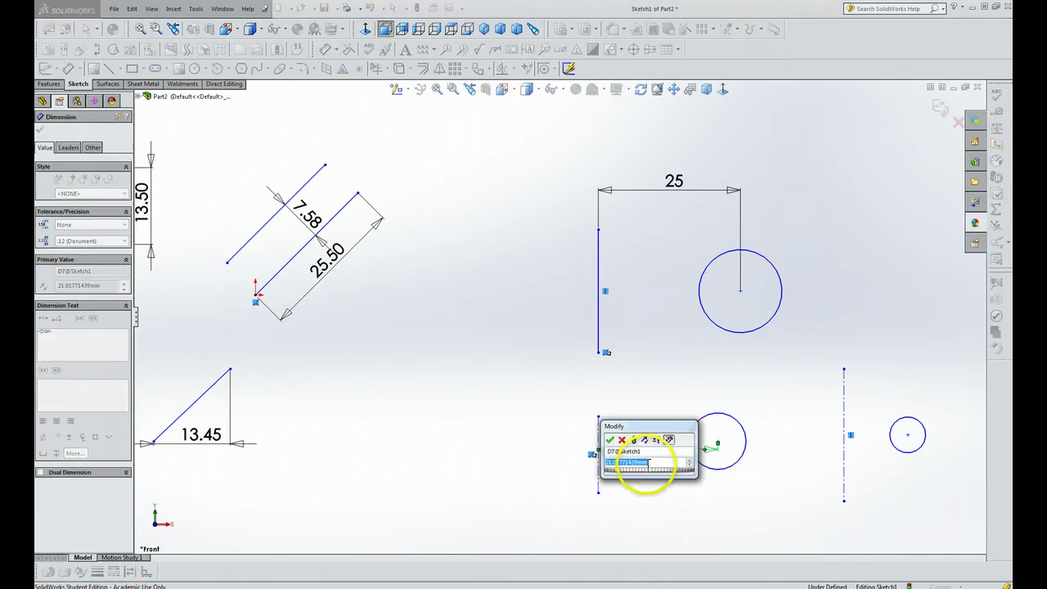
pyautogui.write('25')
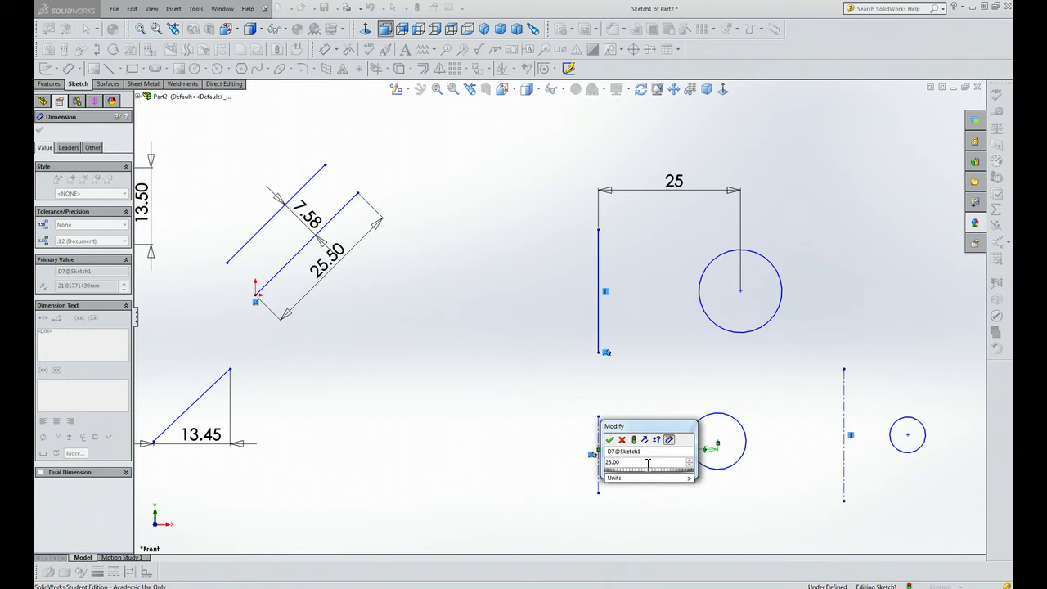
pyautogui.press('Return')
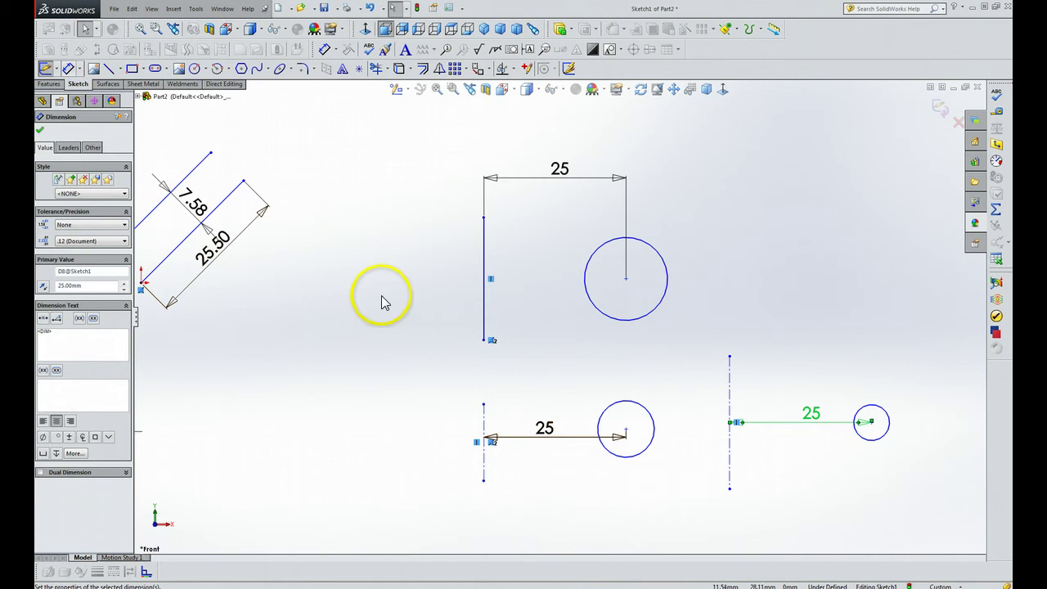
pyautogui.click(730, 459)
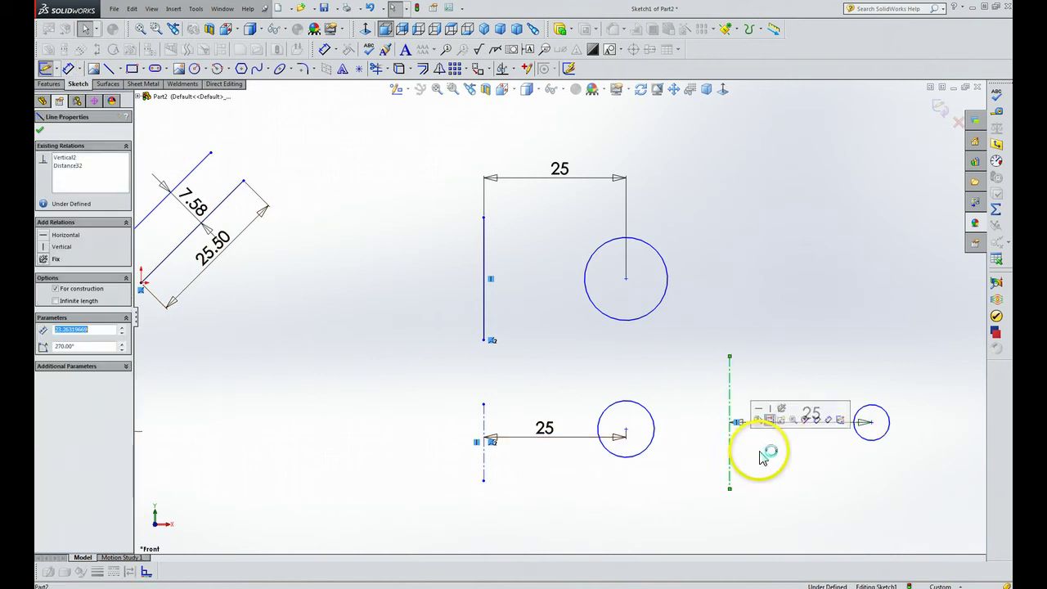
pyautogui.click(864, 440)
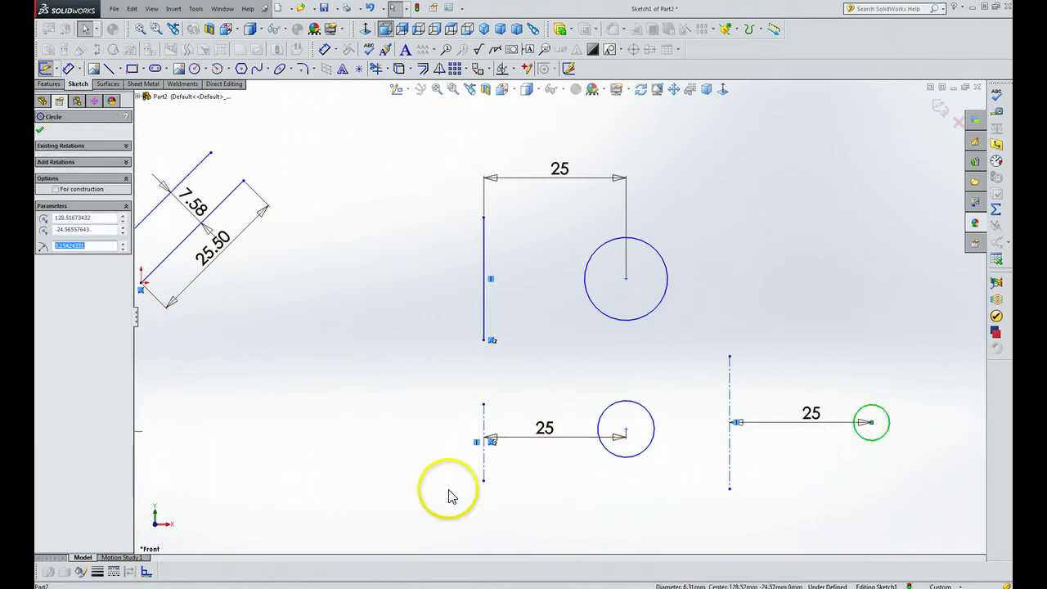
pyautogui.click(290, 448)
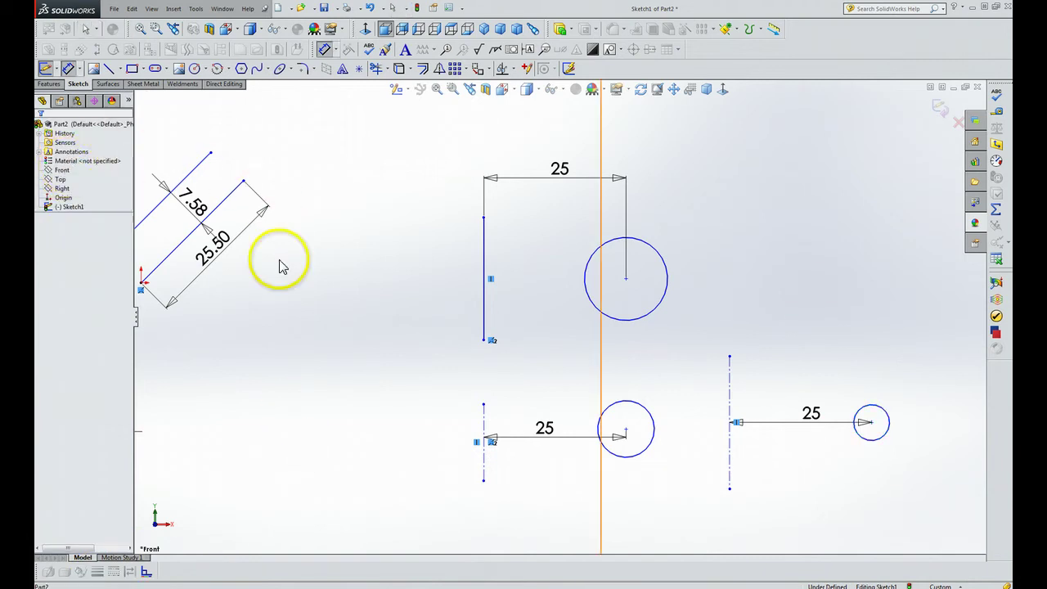
pyautogui.click(79, 68)
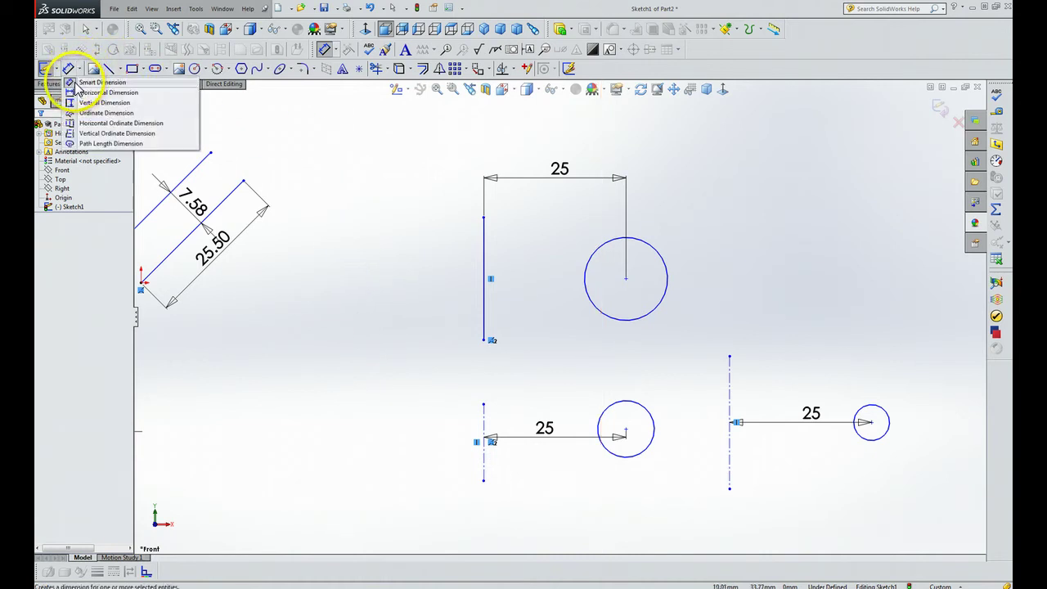
pyautogui.click(90, 83)
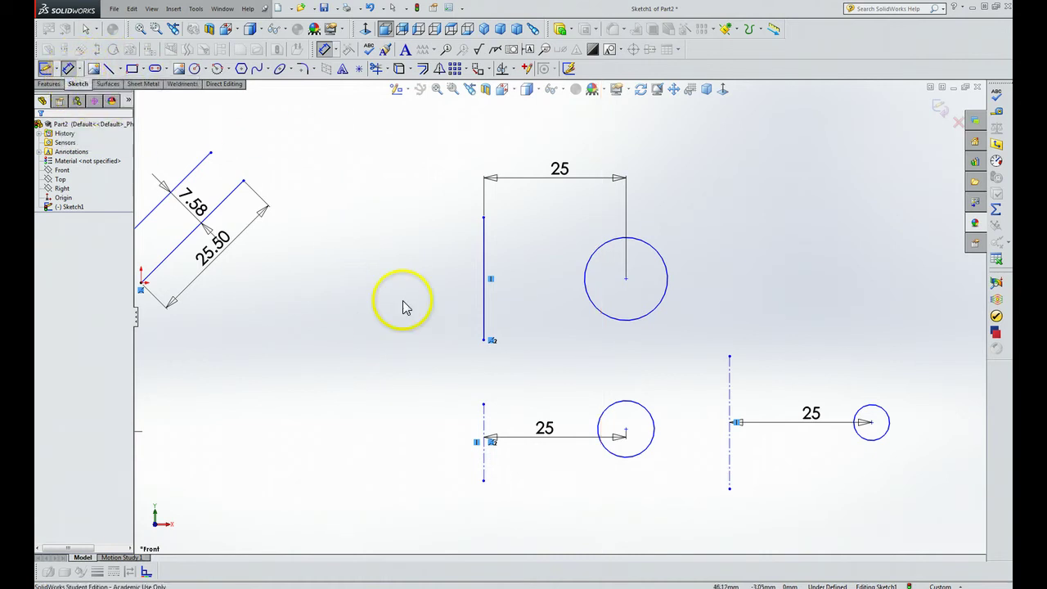
pyautogui.click(731, 472)
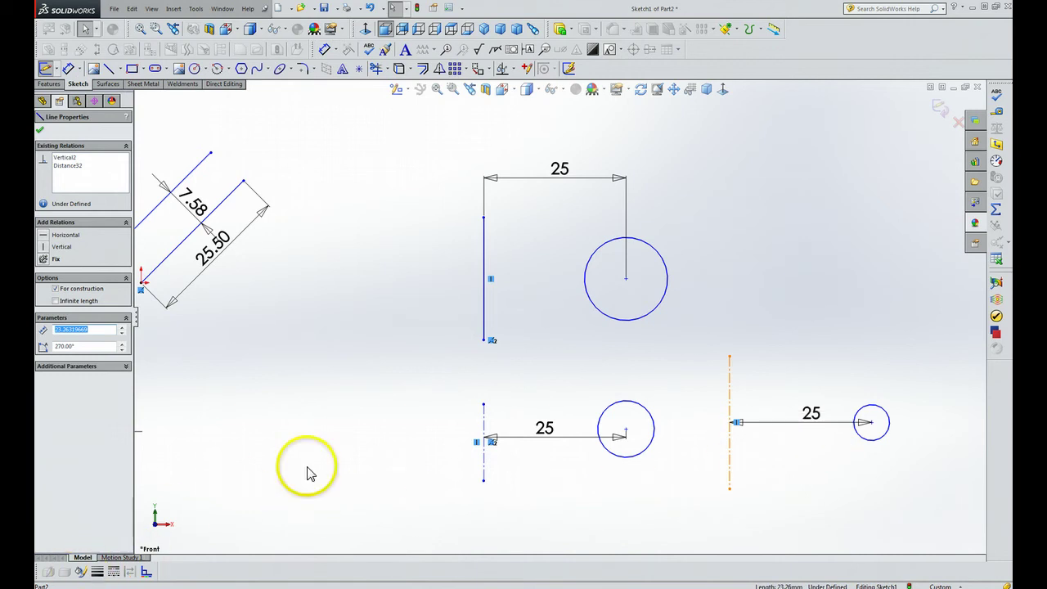
pyautogui.click(40, 131)
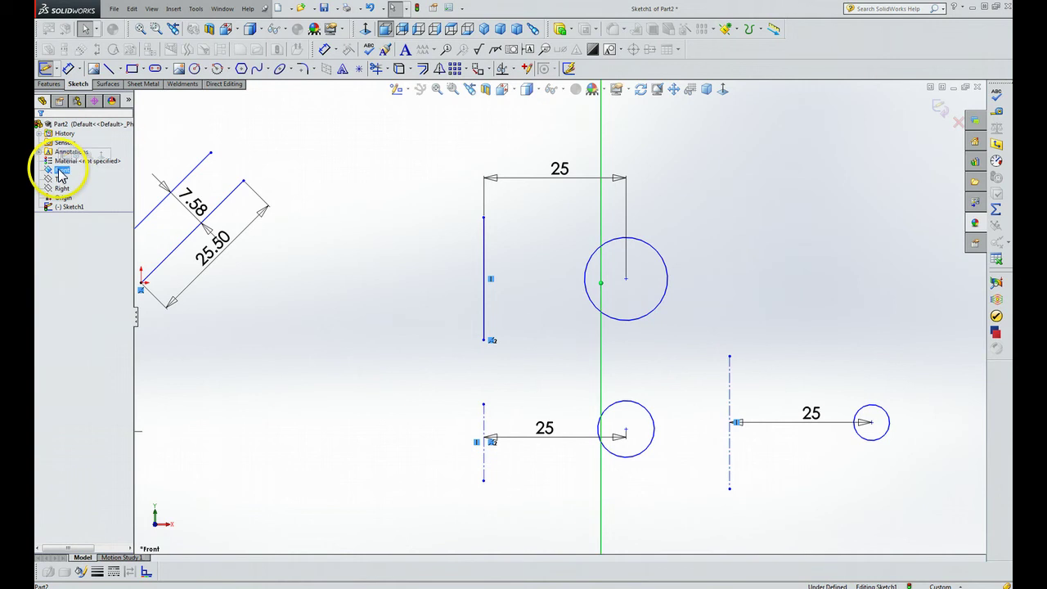
pyautogui.click(59, 170)
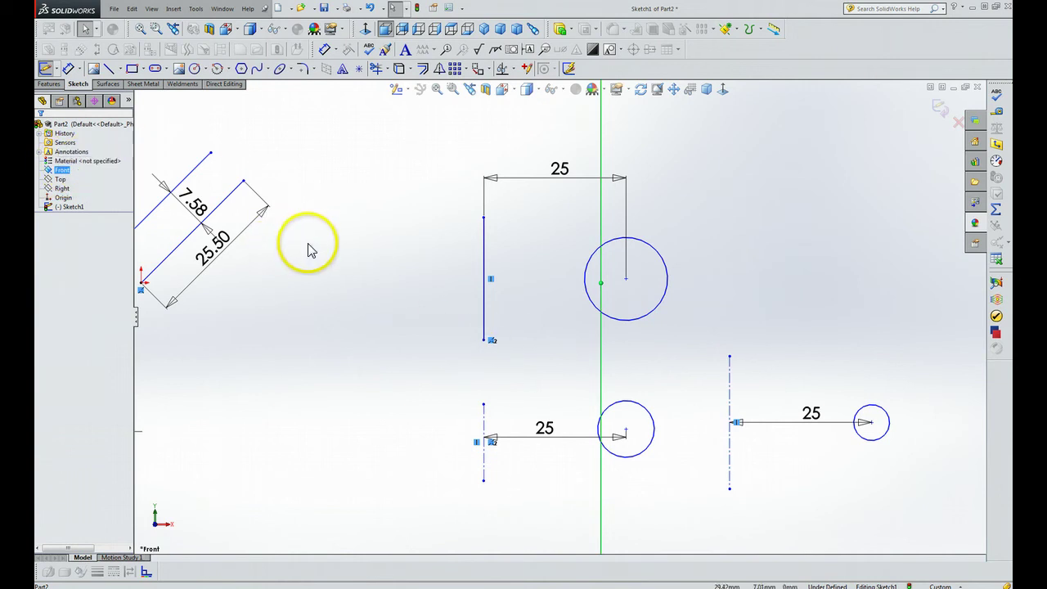
# - Add a doubled-distance dimension between the rightmost centerline and its small circle, placing it below them on the far side of the centerline
pyautogui.click(70, 71)
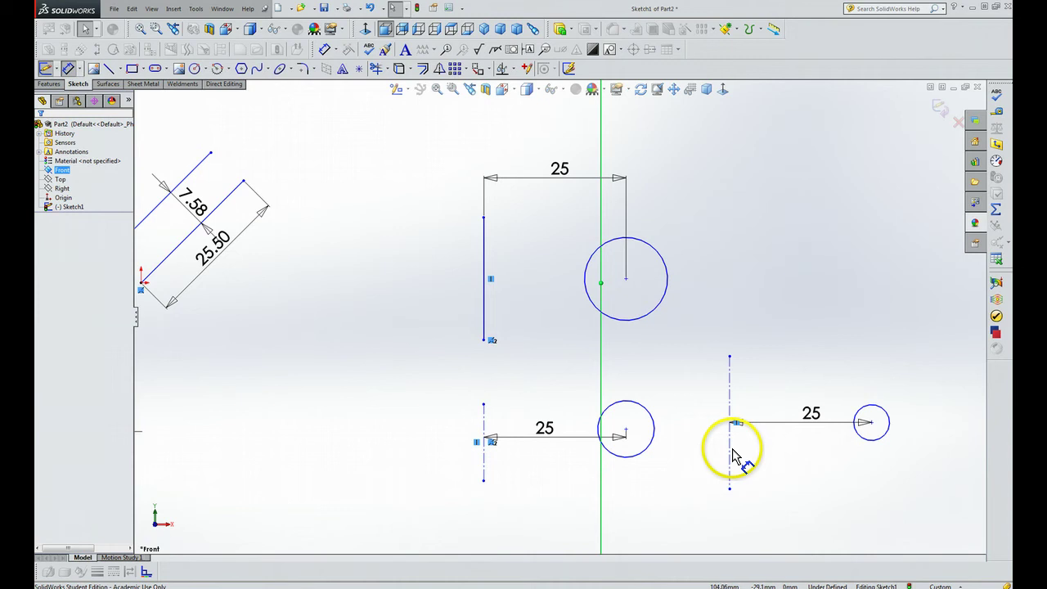
pyautogui.click(732, 452)
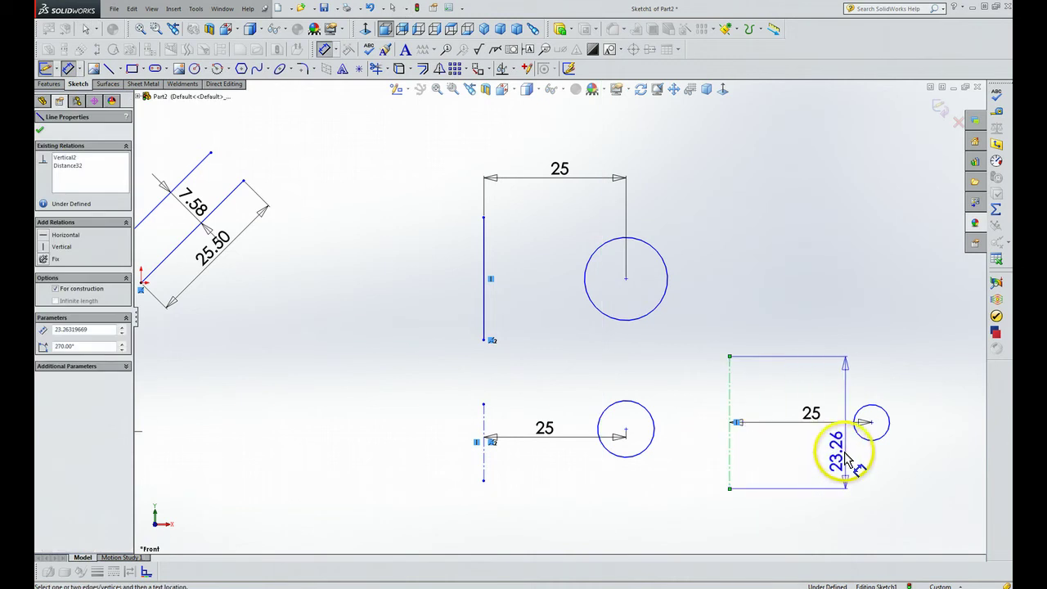
pyautogui.click(868, 441)
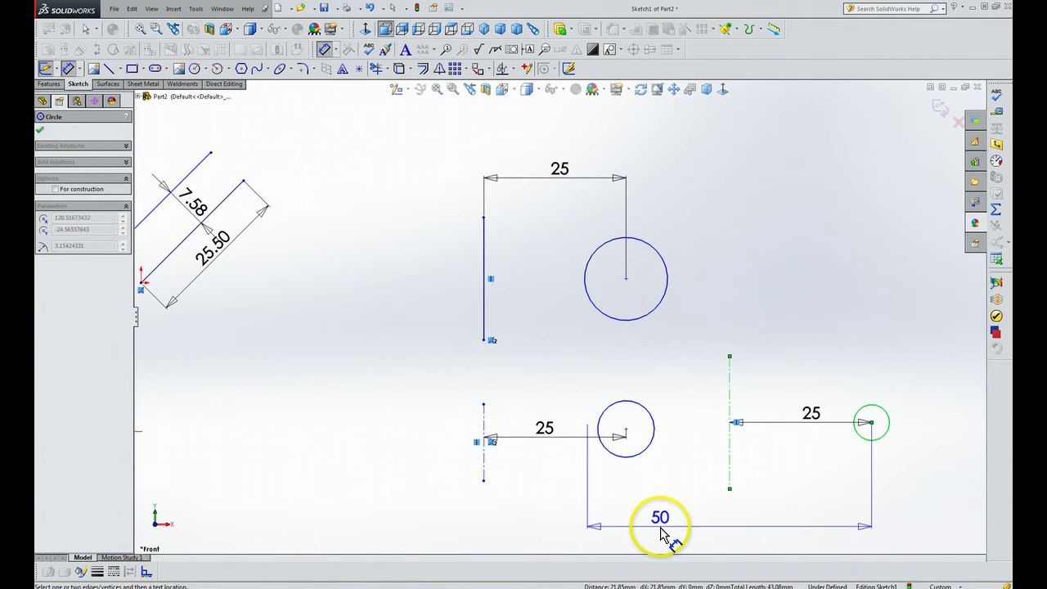
pyautogui.click(676, 526)
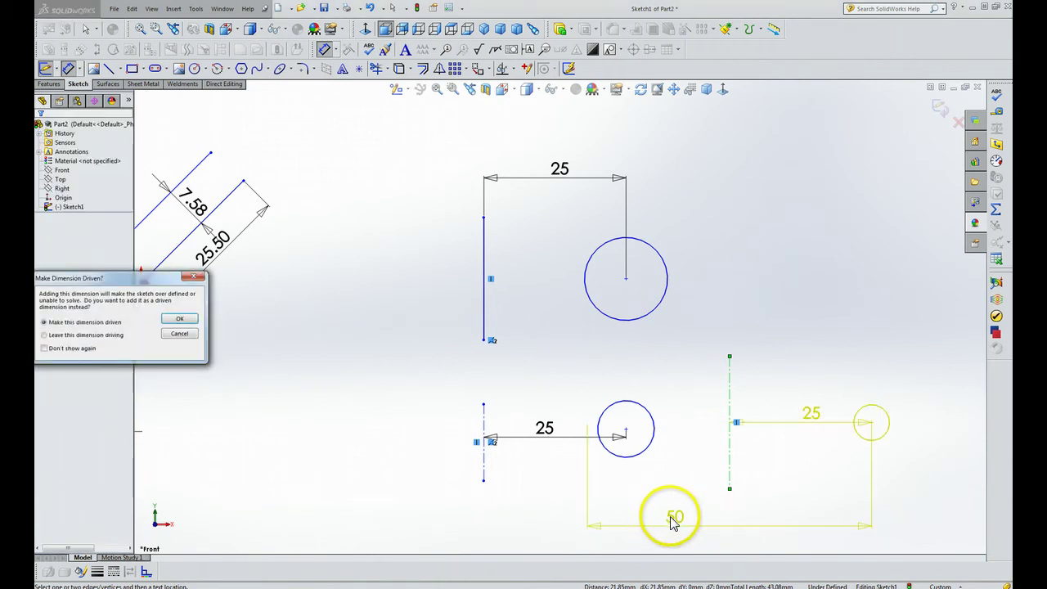